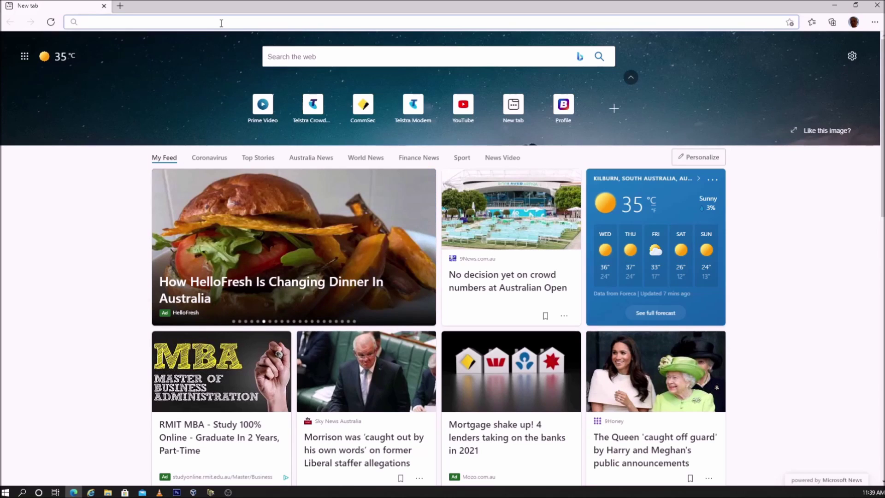
type("htt")
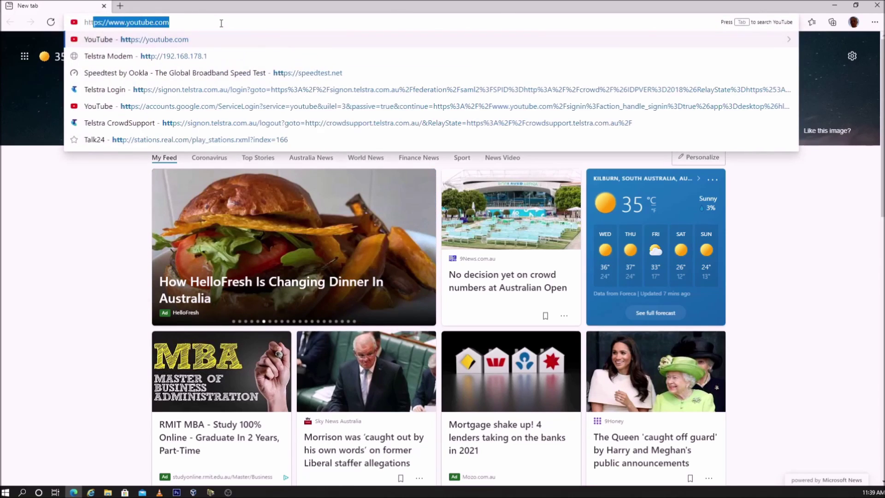
type("p://")
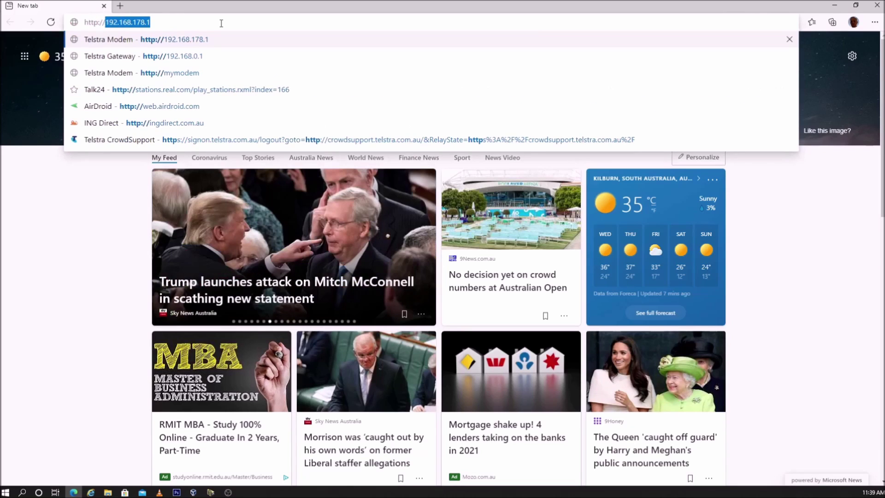
type("192.")
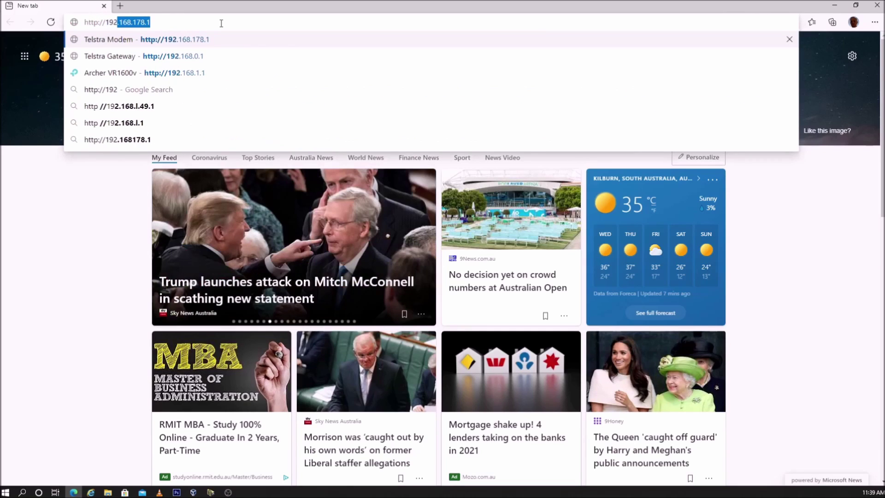
type("168.0.1")
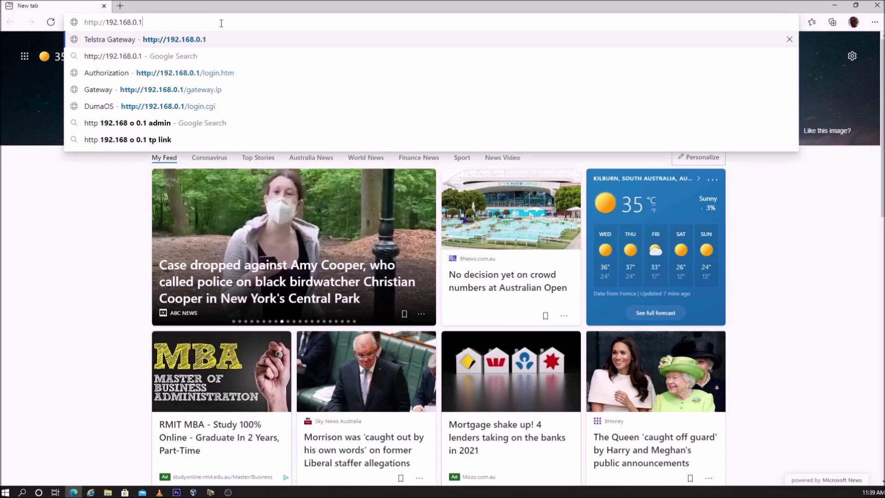
key("Return")
left_click(813, 46)
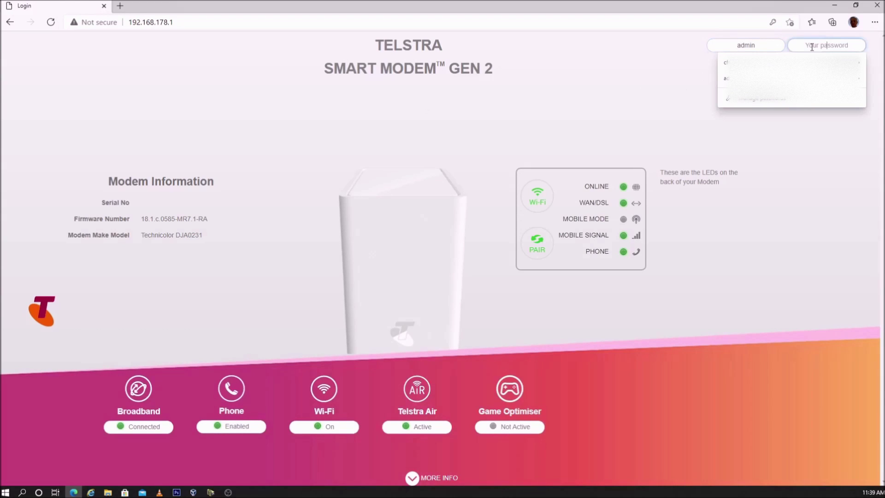
type("*******")
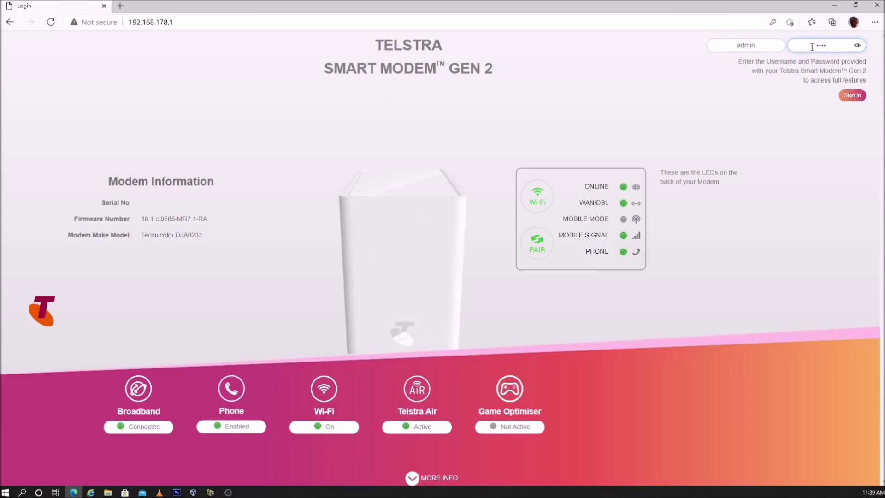
left_click(851, 96)
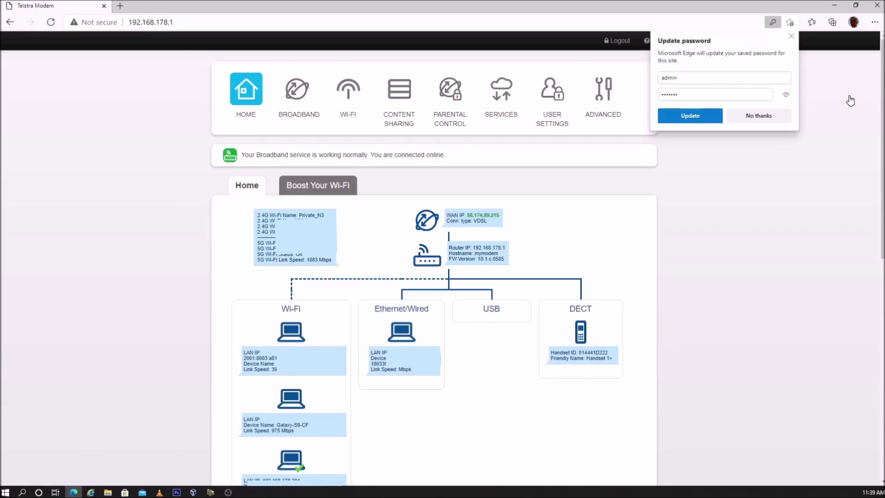
Dismiss the browser's password offer and open Local Network from the advanced view.
left_click(770, 118)
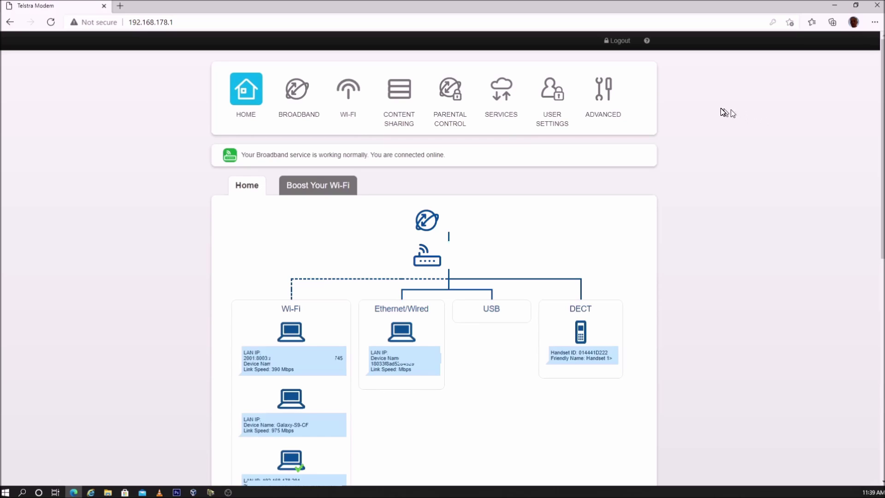
left_click(606, 96)
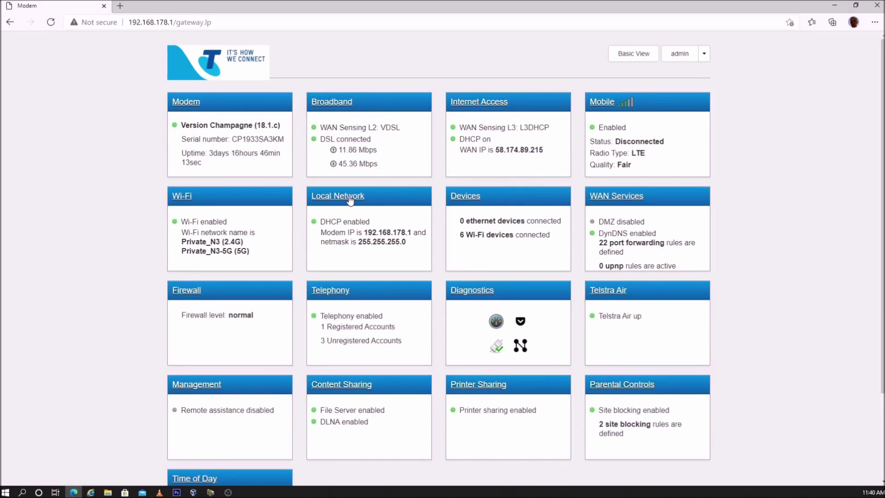
left_click(350, 200)
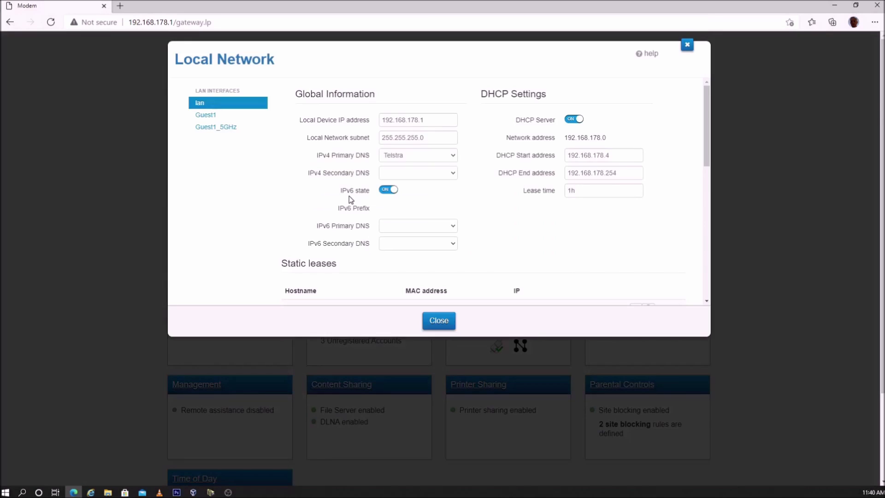
Save a static lease named Android-VOIP with the phone's MAC at 192.168.178.85.
scroll(470, 240, "down", 8)
left_click(470, 240)
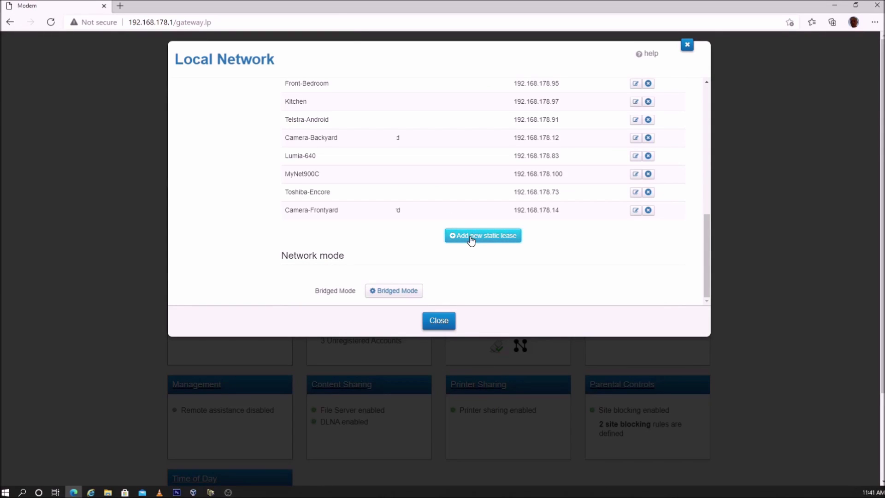
left_click(327, 209)
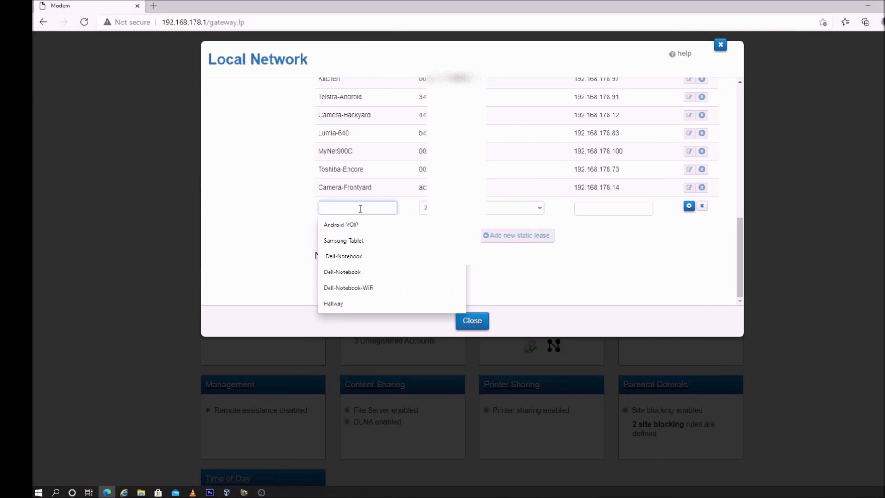
type("Android-VOIP")
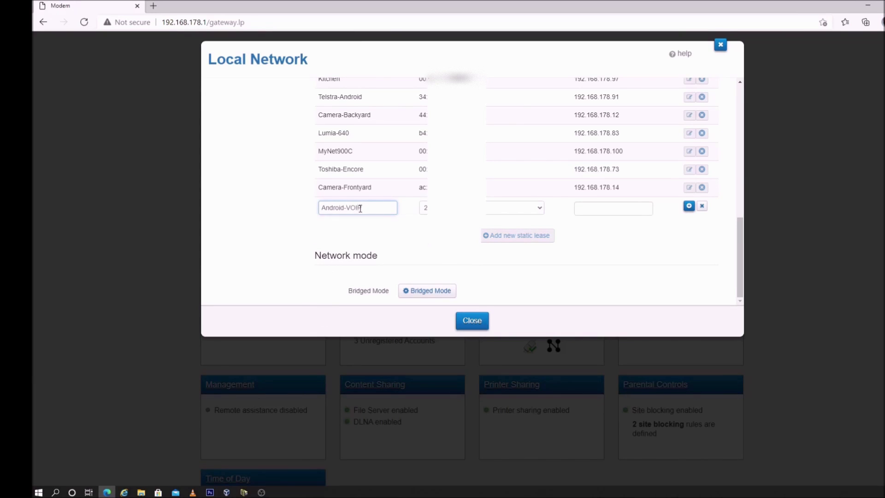
left_click(443, 207)
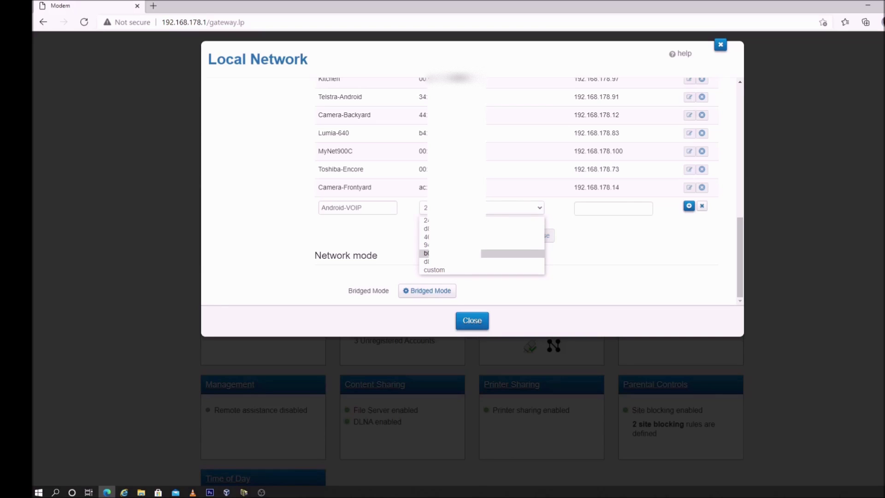
left_click(508, 253)
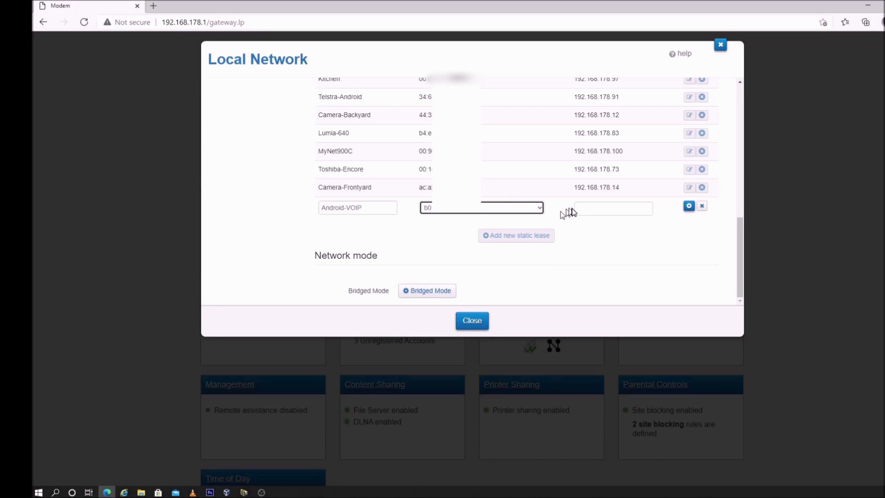
left_click(590, 208)
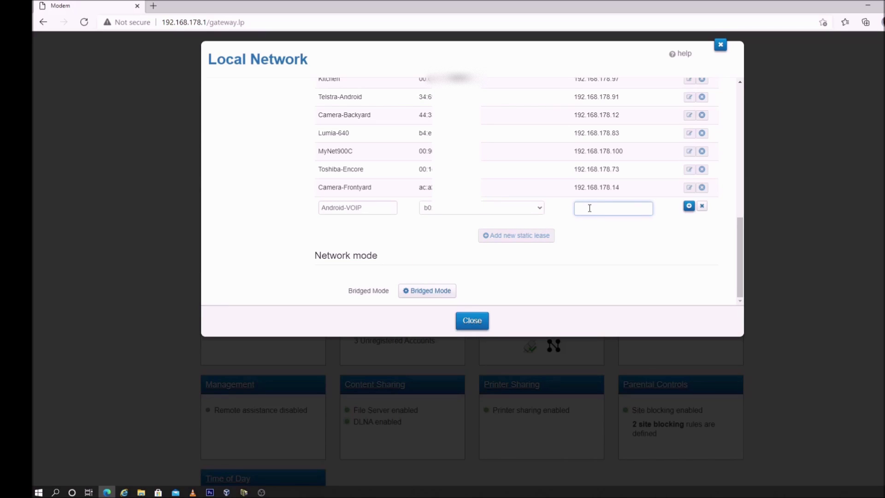
type("192.16")
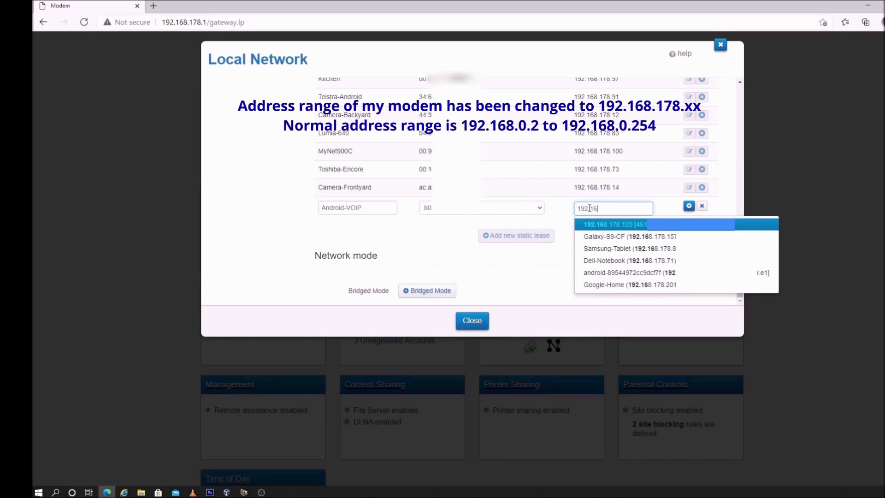
type("8.178.85")
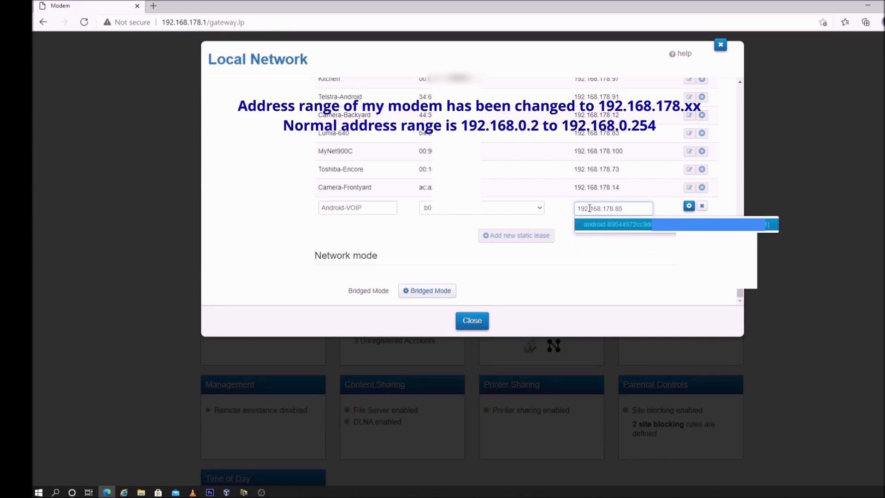
left_click(689, 206)
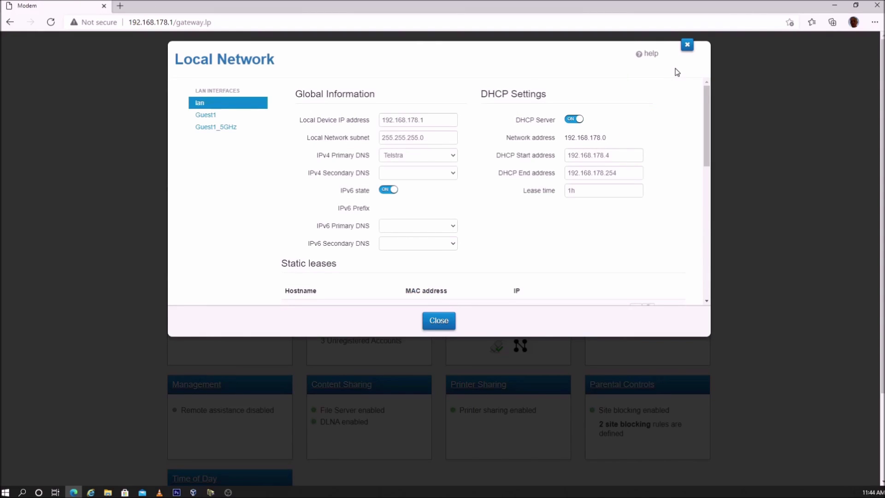
Close Local Network, return to the basic view and open Services' Port Forwarding page.
left_click(441, 315)
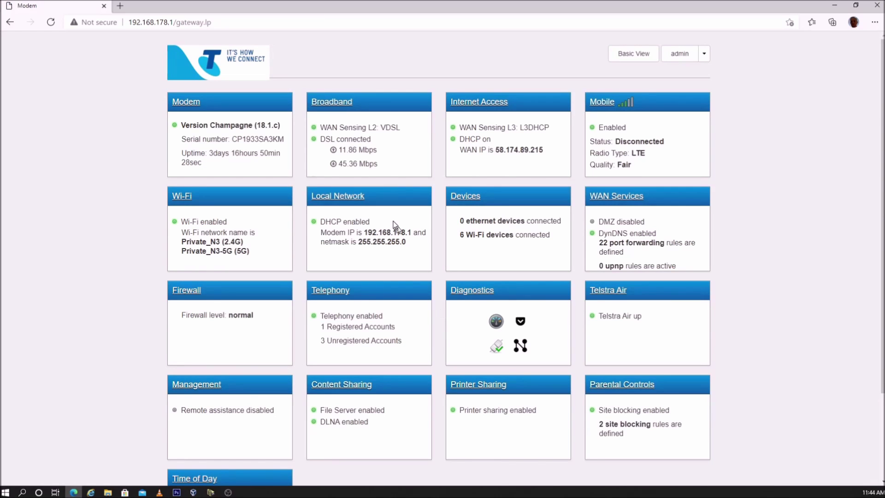
left_click(626, 56)
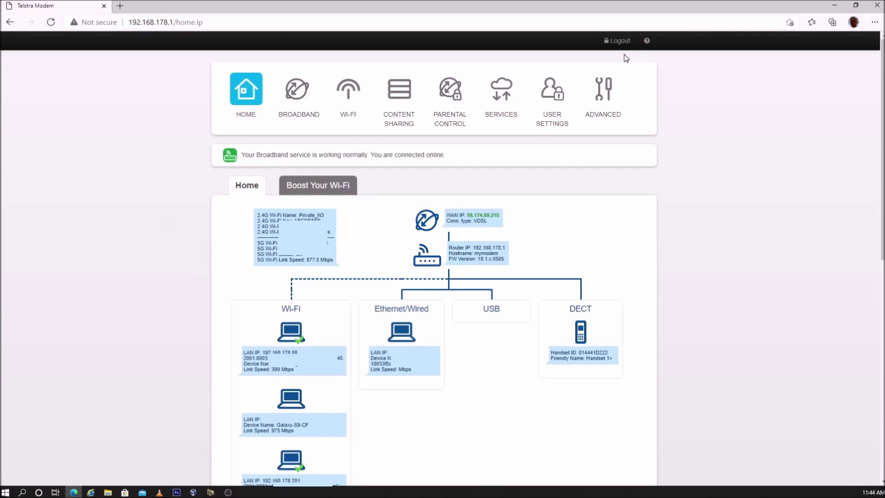
left_click(501, 98)
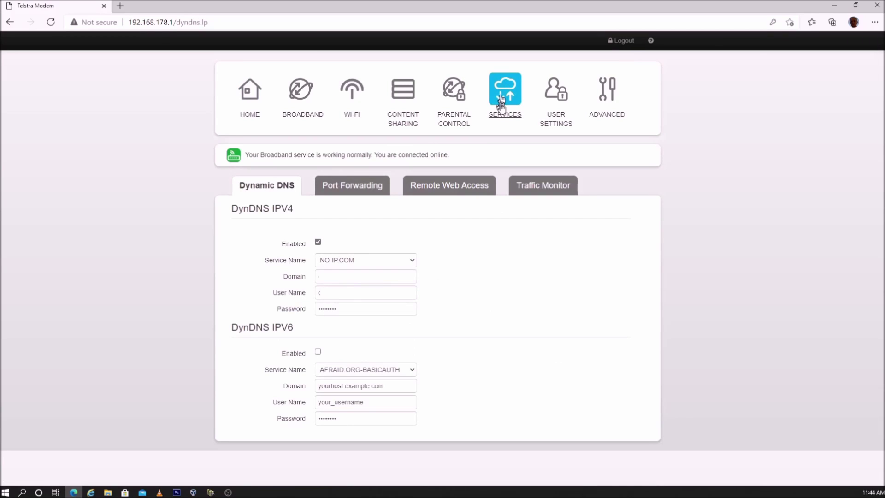
left_click(362, 187)
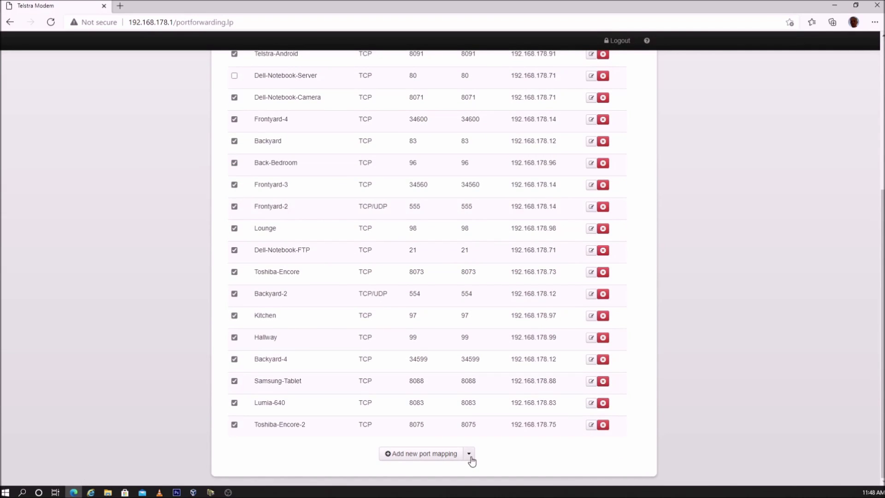
Try a predefined MAMP server mapping row, discard it, and scroll to the table's end.
left_click(471, 460)
scroll(446, 415, "down", 8)
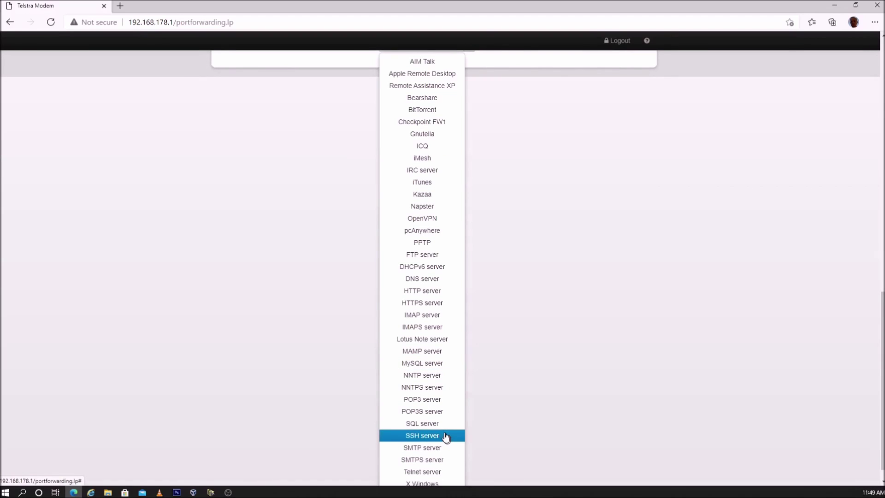
left_click(417, 351)
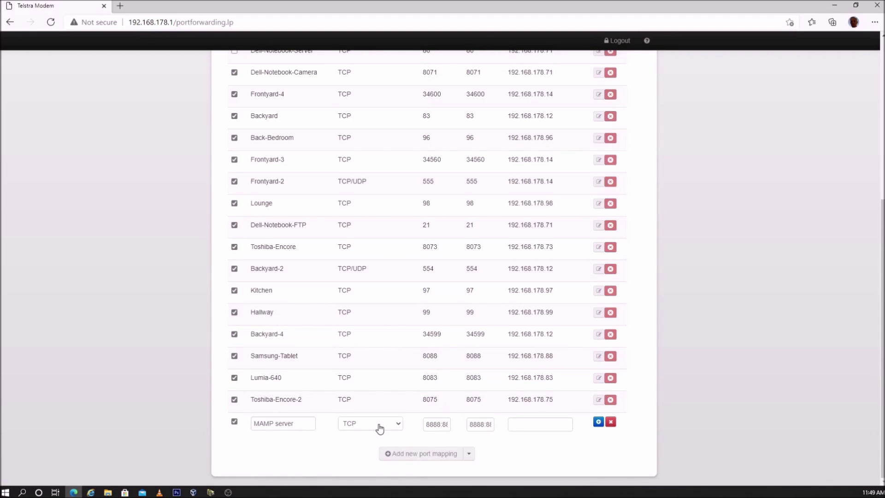
left_click(517, 424)
left_click(610, 421)
scroll(585, 422, "down", 3)
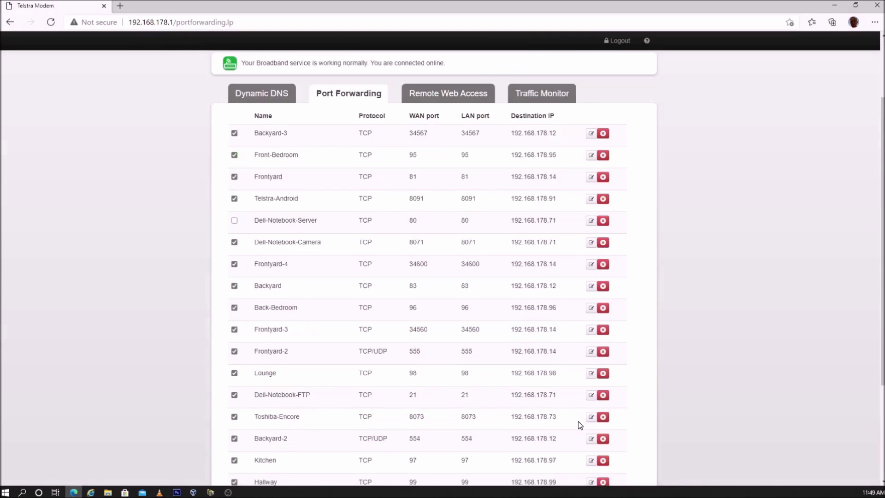
scroll(580, 425, "down", 2)
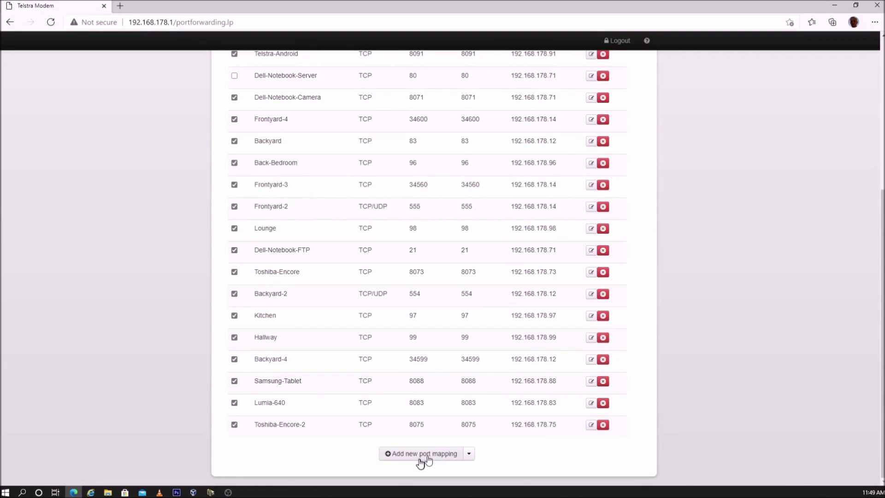
Add a new port mapping row named Android-VOIP using protocol TCP.
left_click(410, 454)
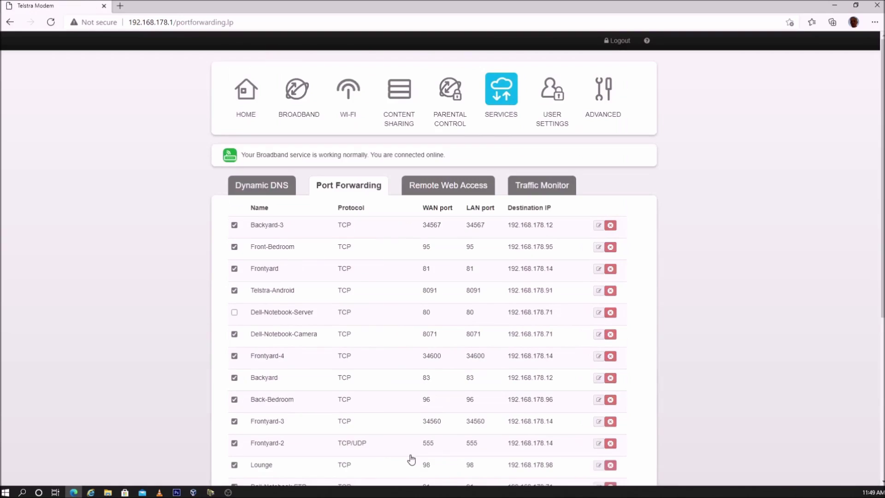
scroll(306, 440, "down", 5)
left_click(275, 424)
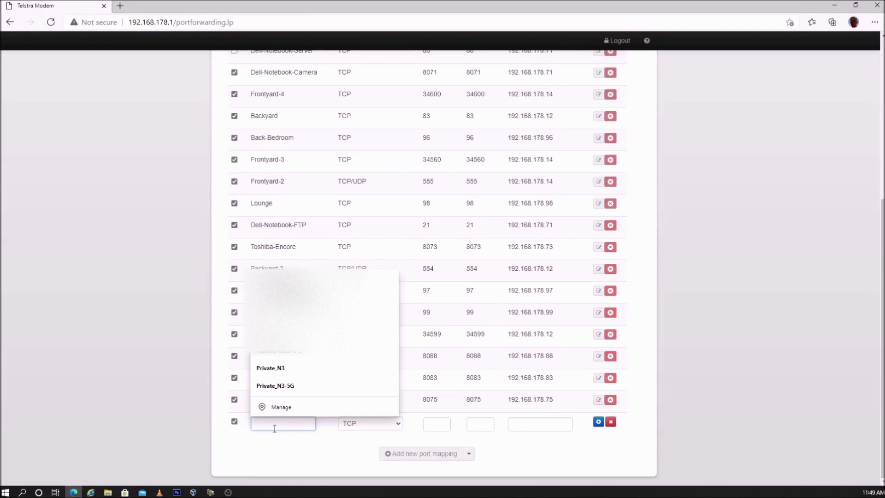
type("Android-VOIP")
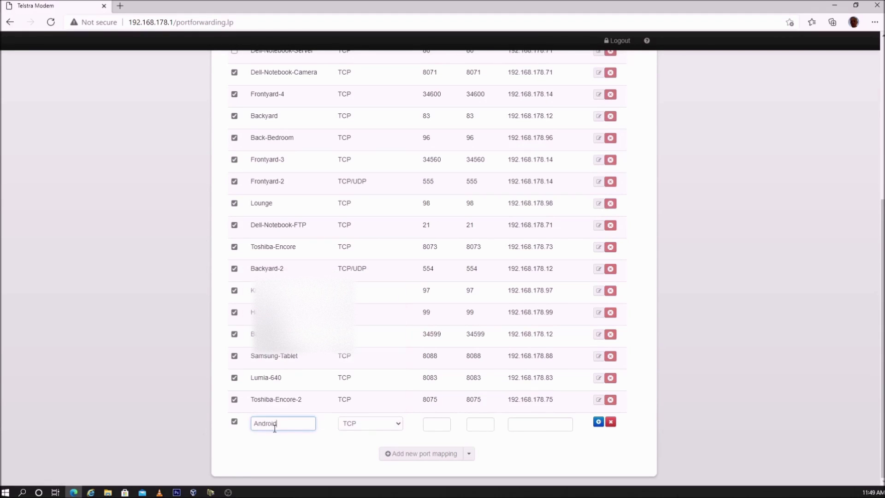
left_click(400, 427)
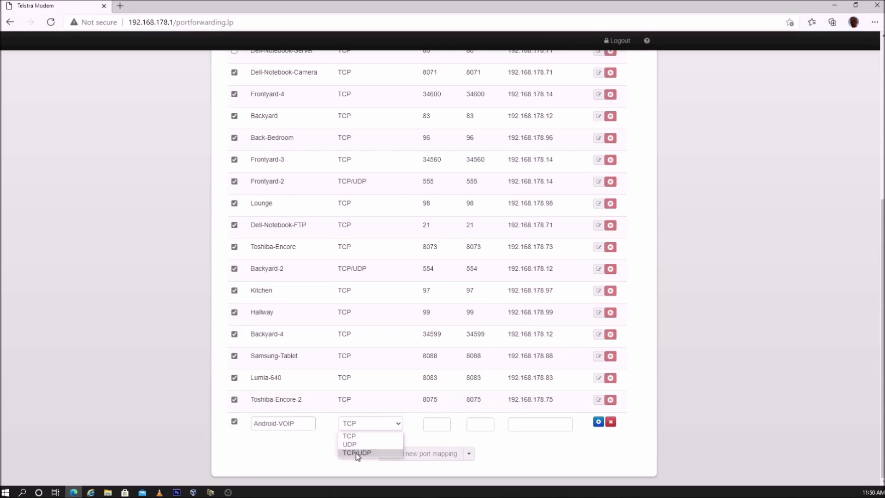
left_click(368, 436)
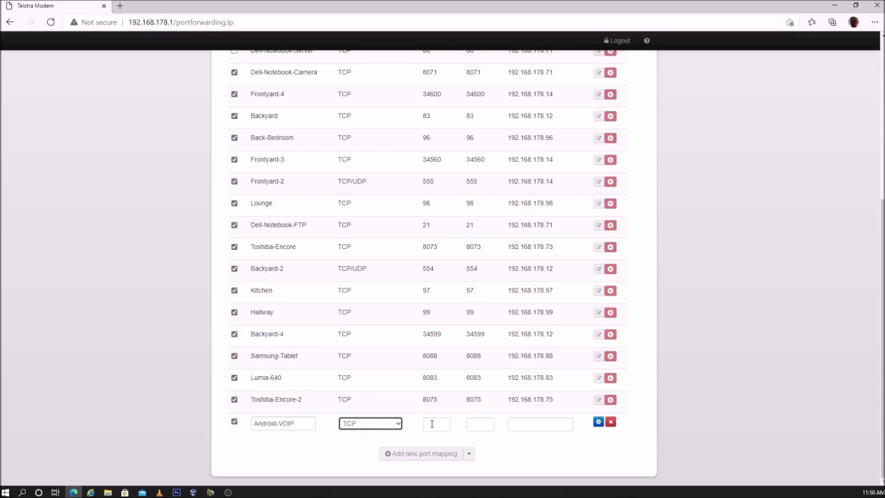
Set WAN and LAN ports to 8085 and destination 192.168.178.85, then save the rule.
left_click(433, 423)
type("8085")
left_click(474, 424)
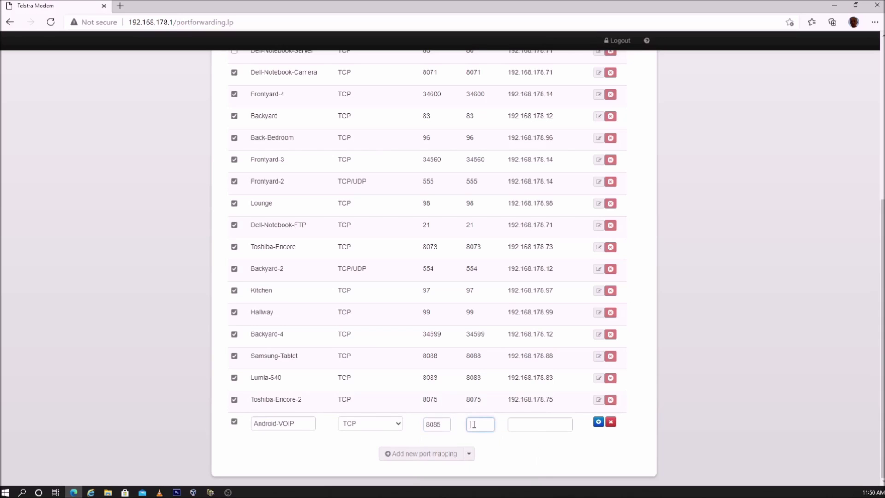
type("80")
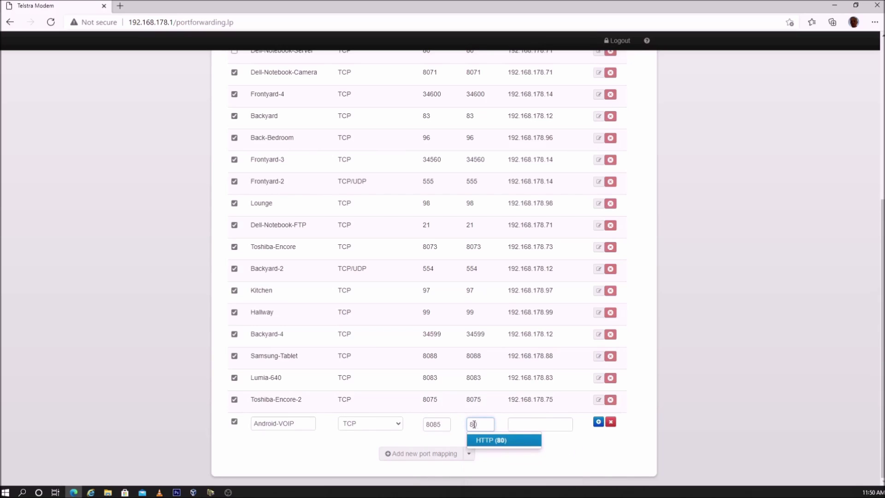
type("85:")
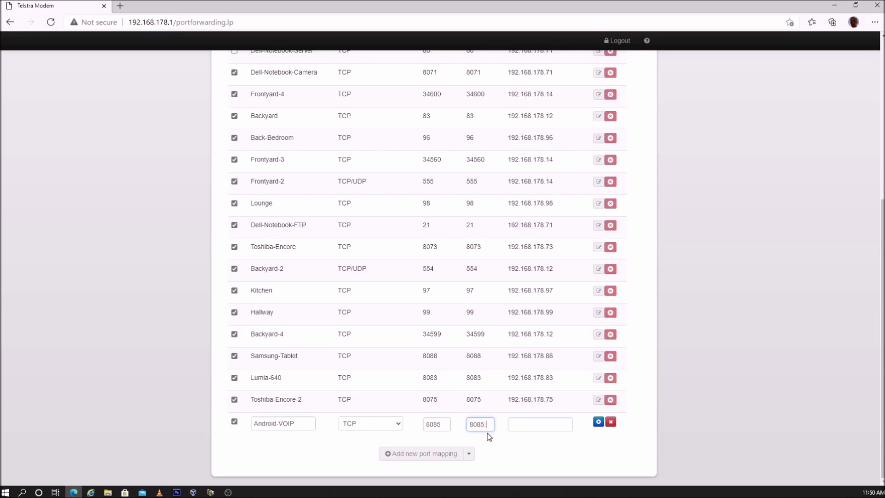
type("8087")
key("Home")
left_click(526, 423)
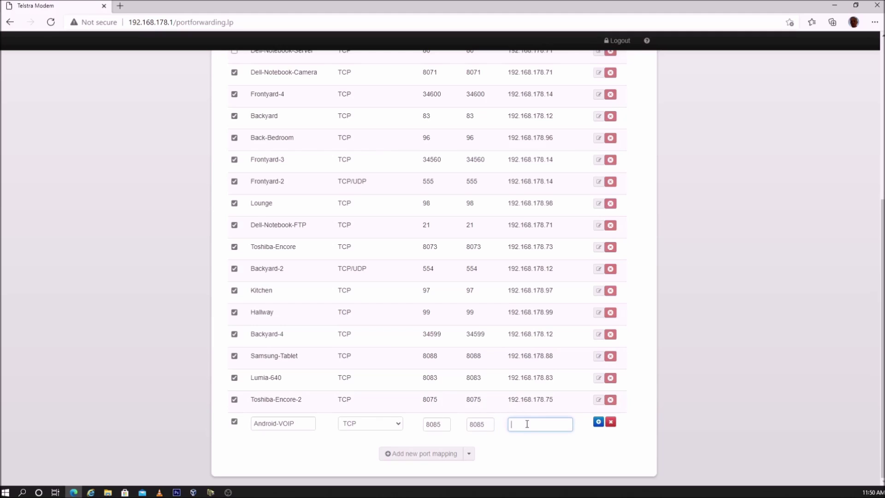
type("192.168.178.85")
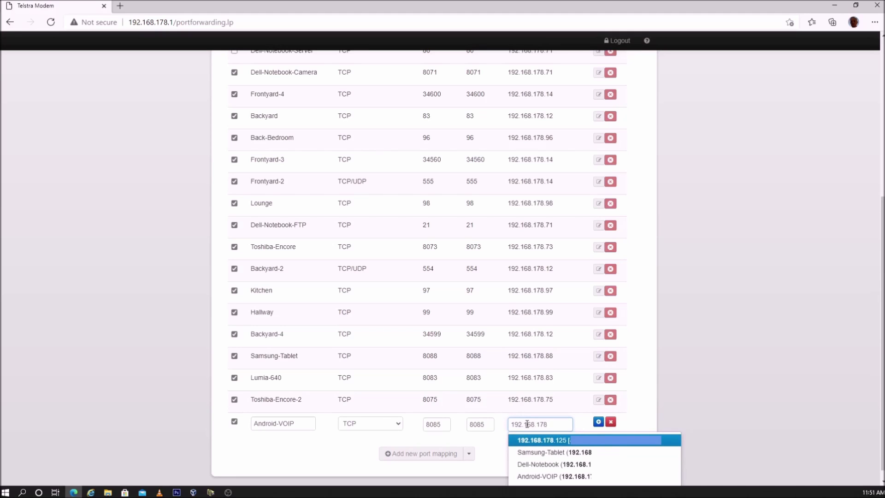
left_click(599, 422)
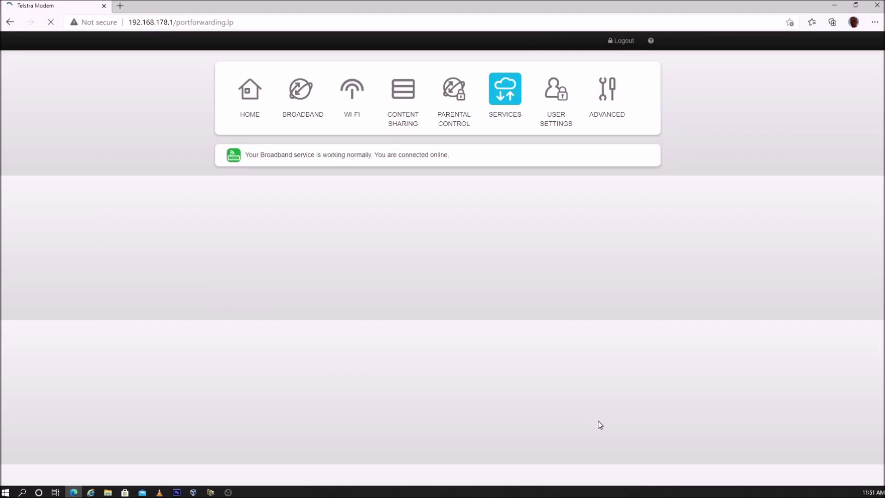
scroll(476, 395, "down", 7)
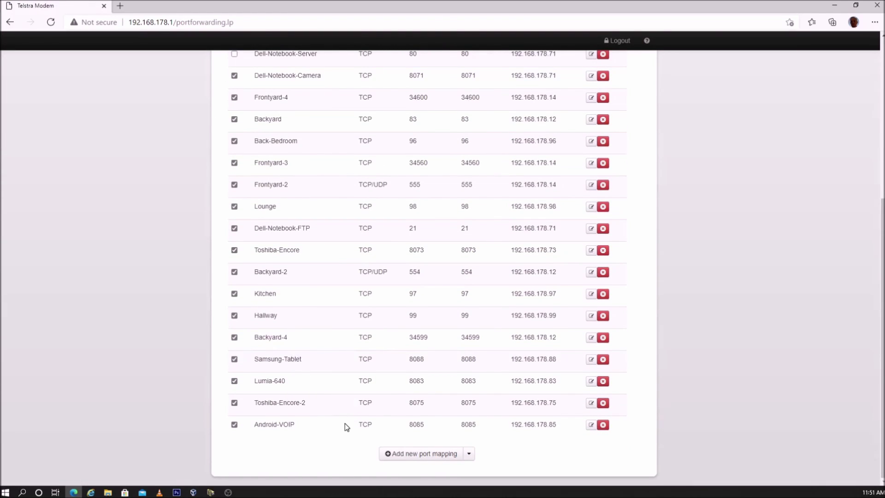
scroll(341, 417, "up", 6)
Check port 8085 on CanYouSeeMe.org, which reports the connection refused.
left_click(243, 22)
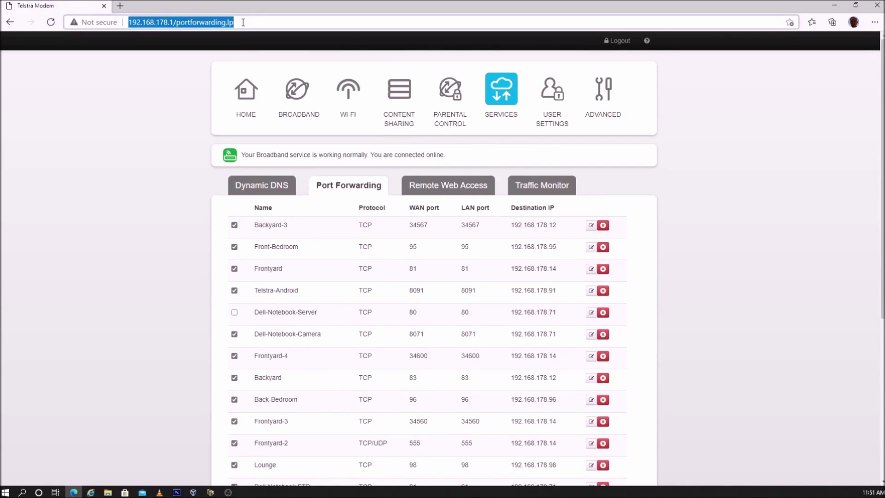
type("canyouseeme")
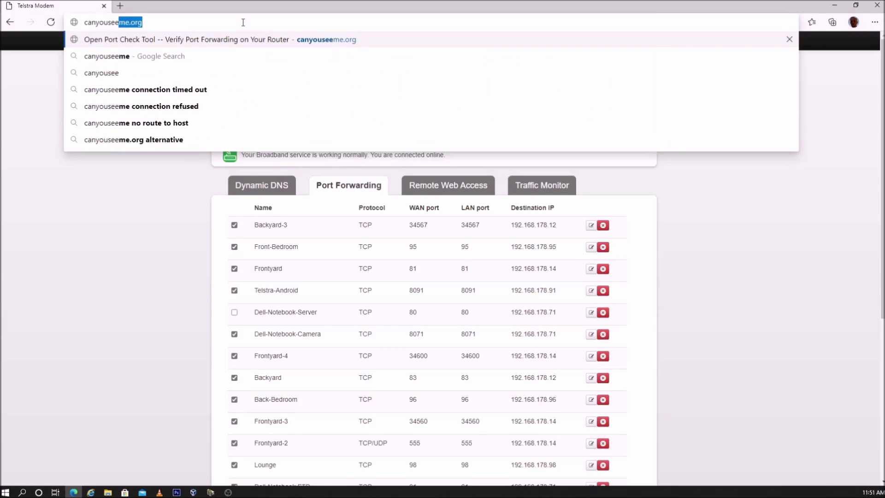
key("Return")
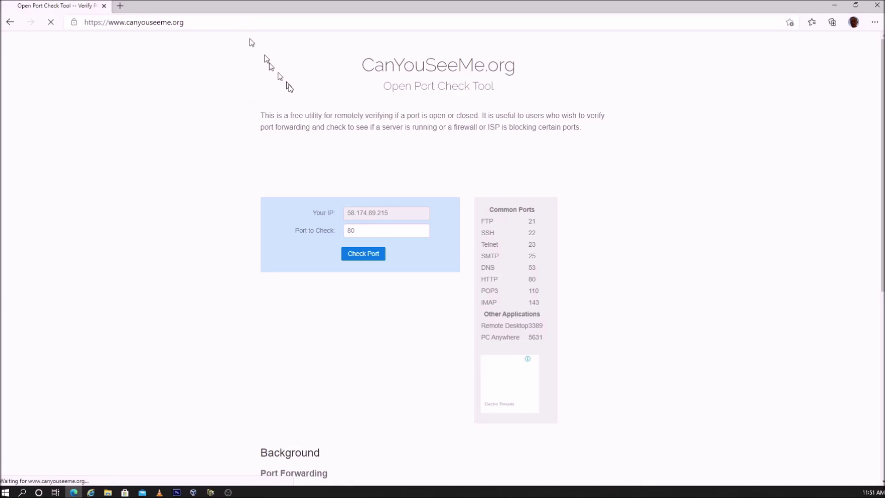
left_click(359, 231)
type("80")
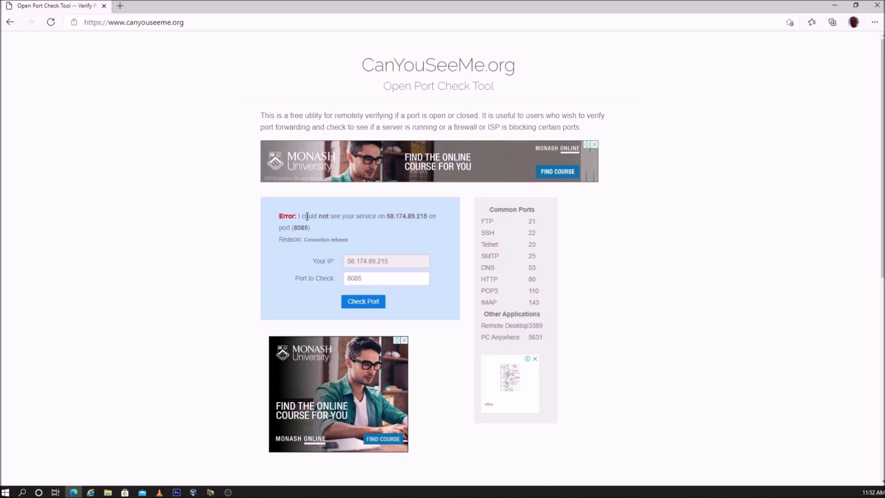
left_click(361, 303)
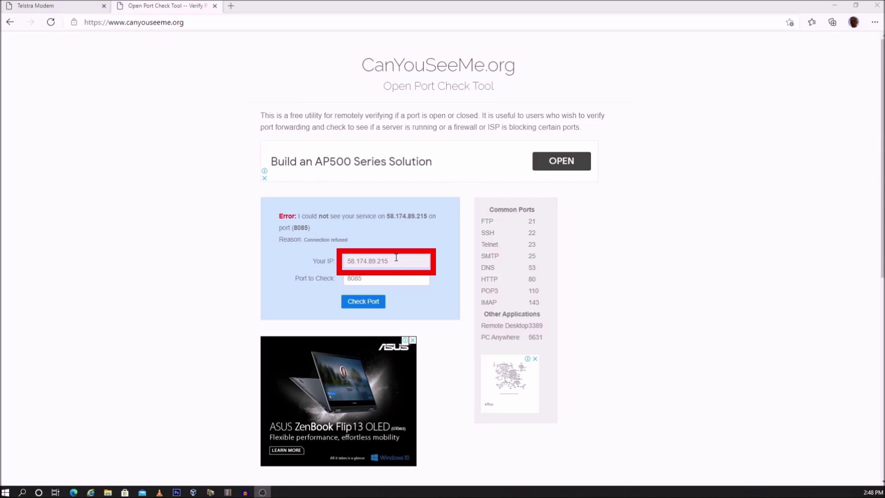
left_click(43, 7)
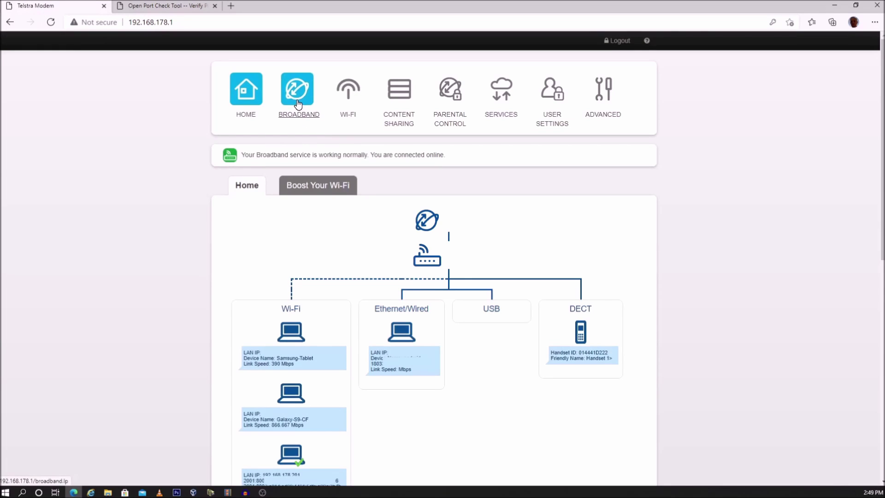
Open the modem's Broadband page showing connection details and the IPv4 address.
left_click(298, 104)
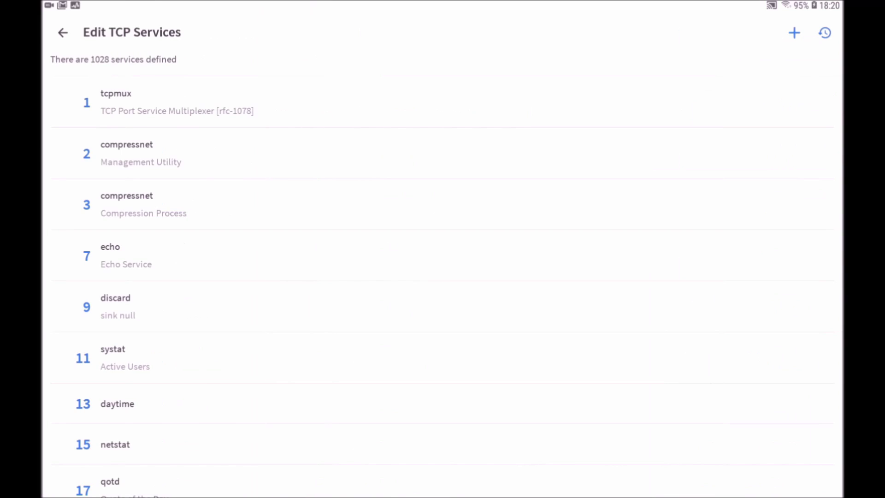
Add TCP service port 8085 named android_voip to Fing's Edit TCP Services list.
scroll(442, 277, "down", 20)
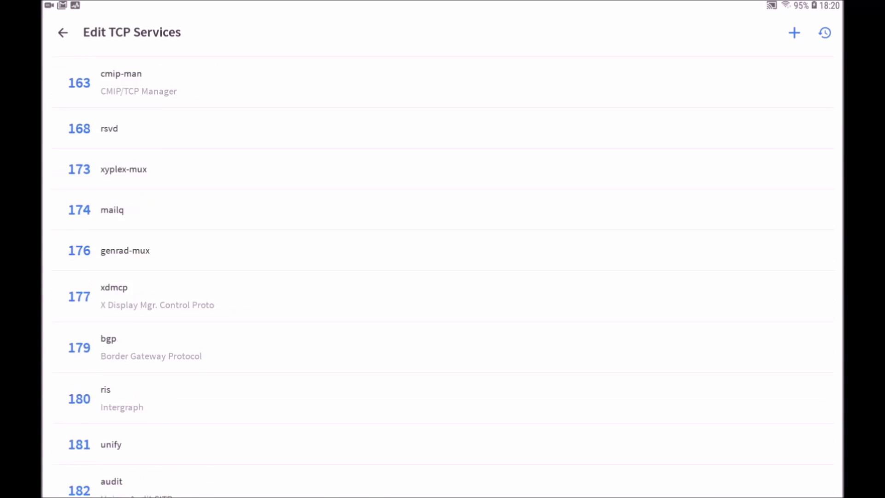
scroll(442, 277, "down", 20)
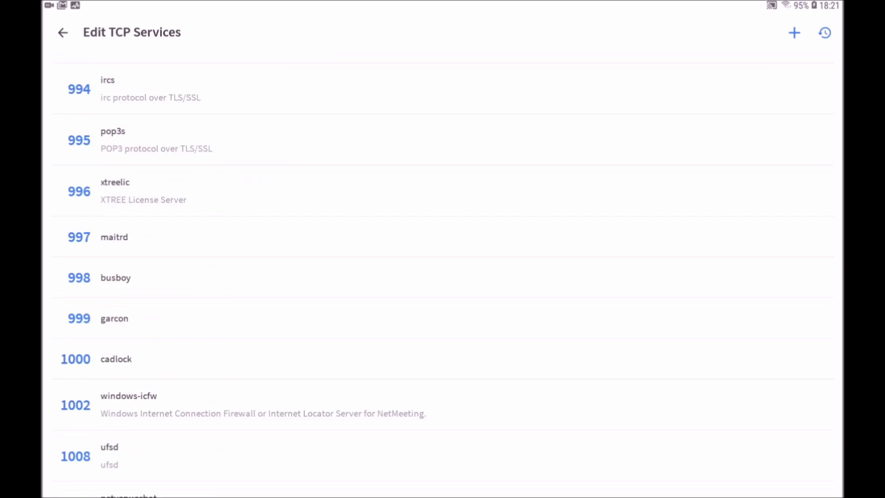
scroll(443, 277, "down", 20)
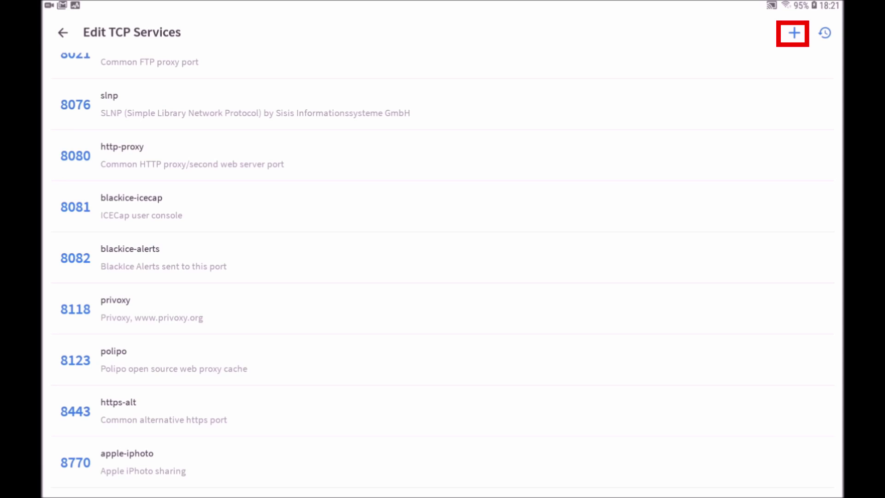
left_click(793, 33)
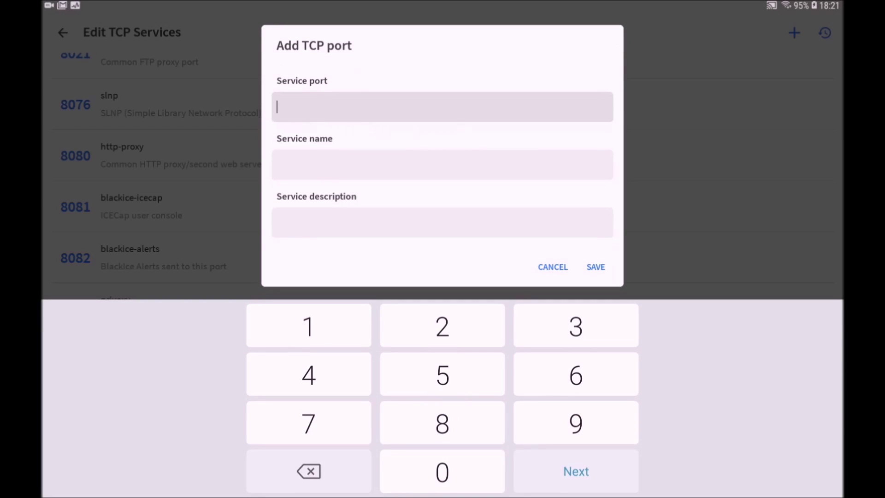
type("8085")
key("Tab")
type("an")
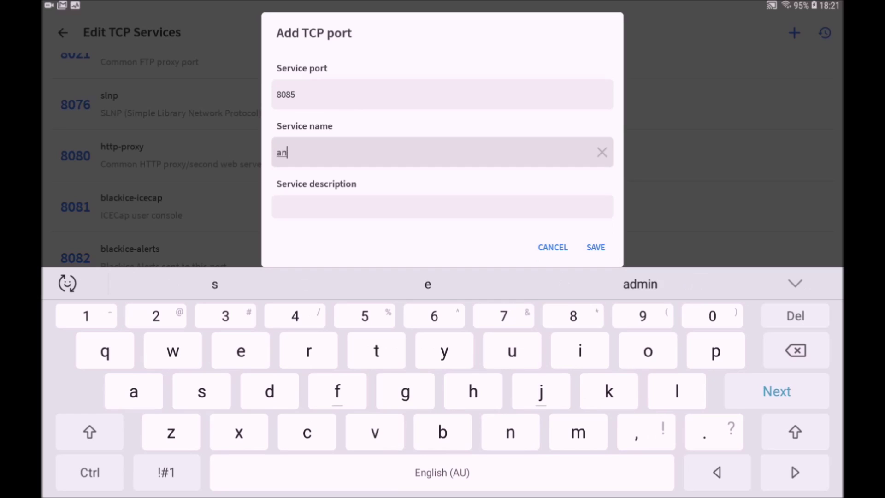
type("droid_voip")
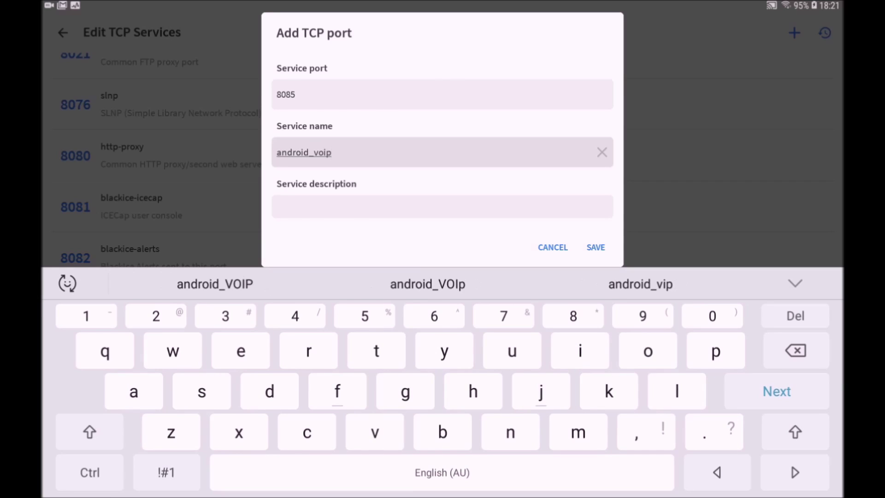
left_click(596, 247)
key("Escape")
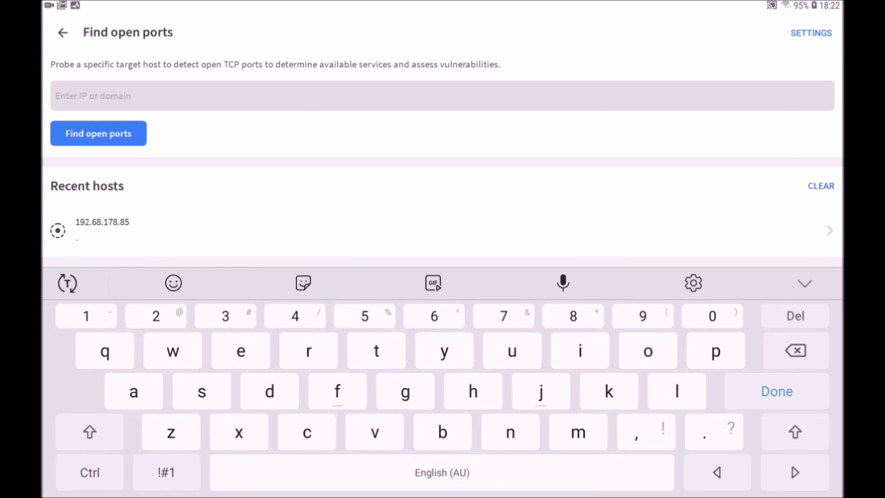
Scan host 192.168.178.85 for open ports in Fing's Find open ports.
type("192.")
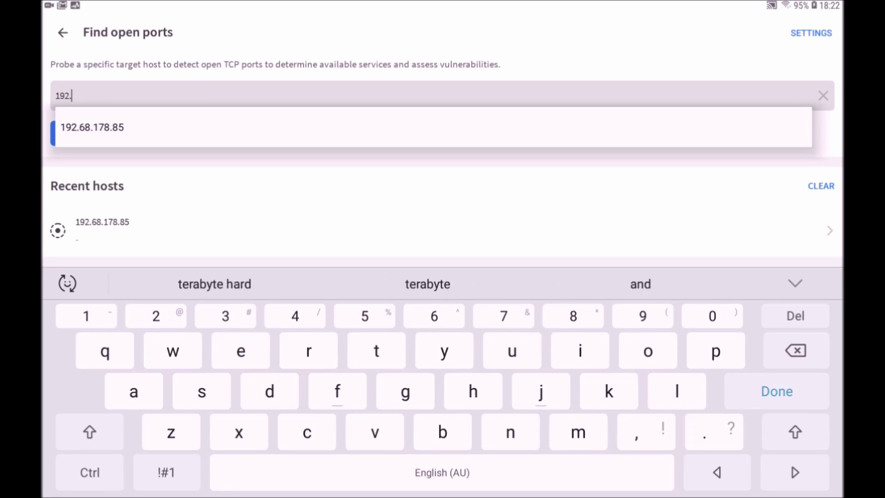
type("168.178.85")
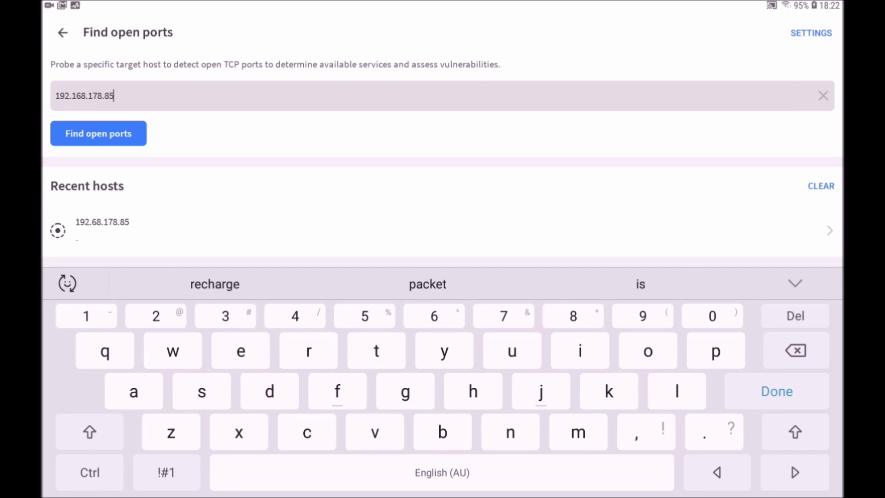
key("Return")
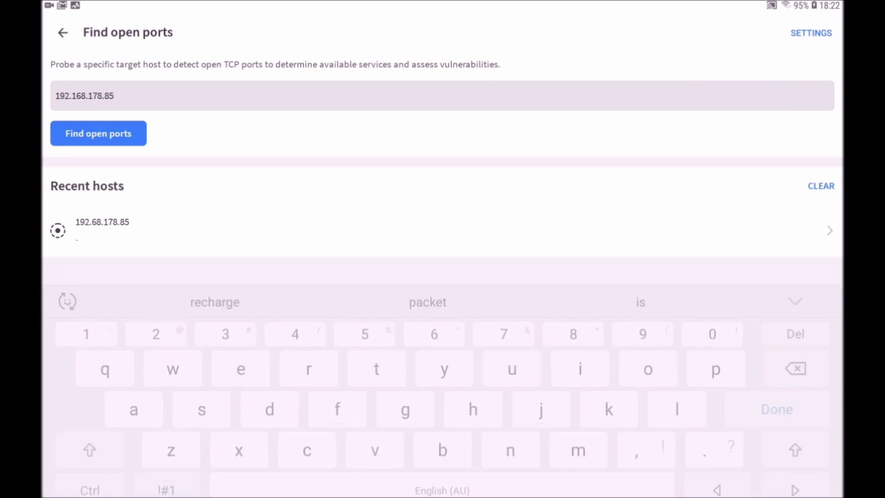